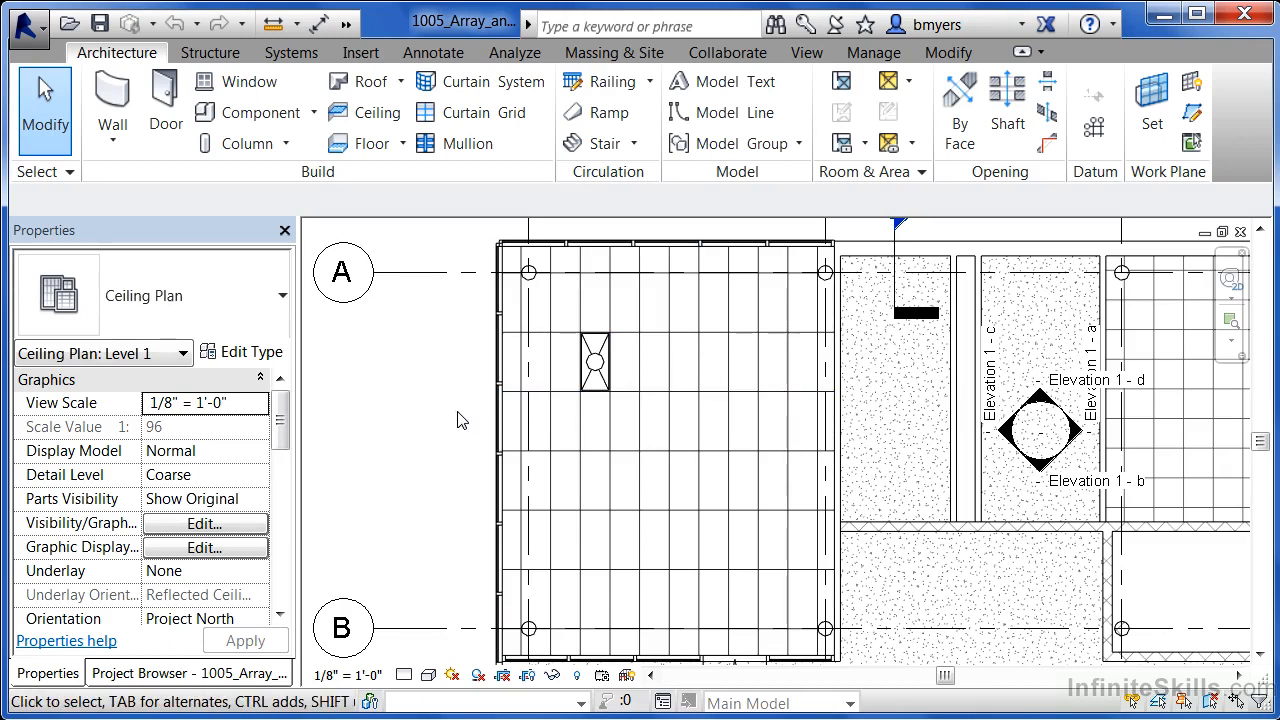
Copy the 2x4 troffer light twice across the same ceiling row, placing the copies 6'-0" apart on the tile grid.
left_click(594, 364)
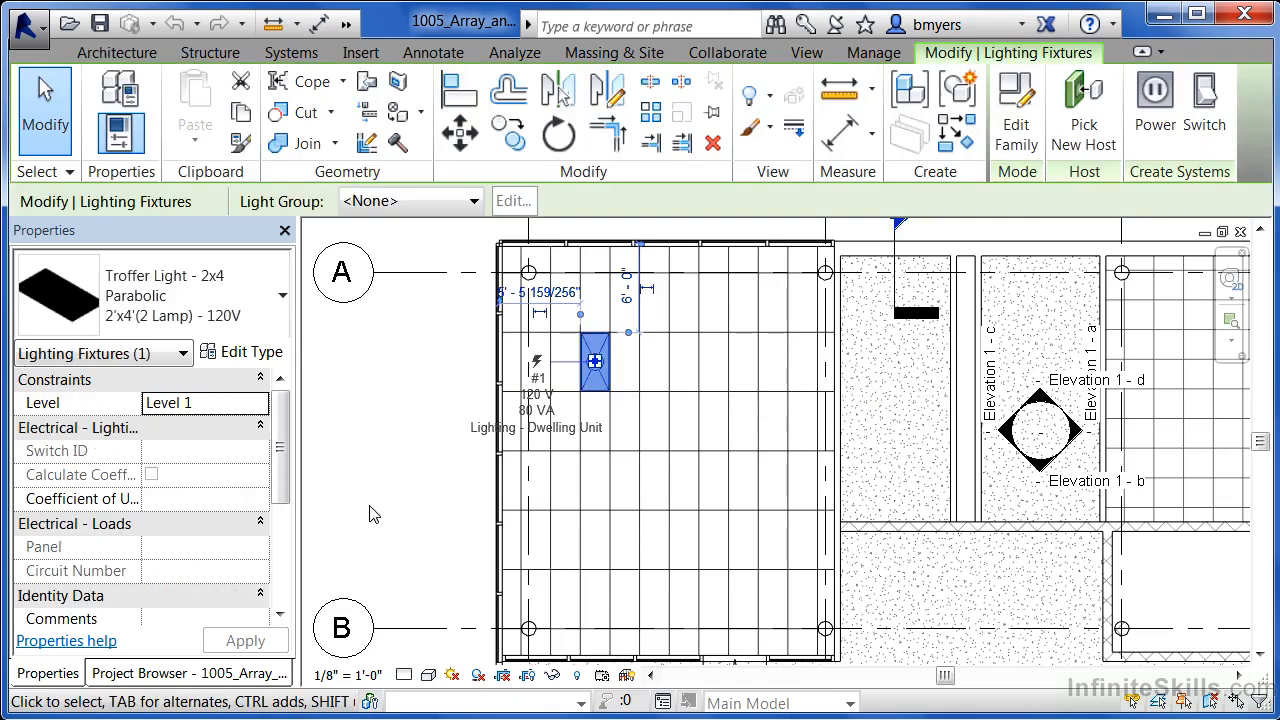
left_click(516, 143)
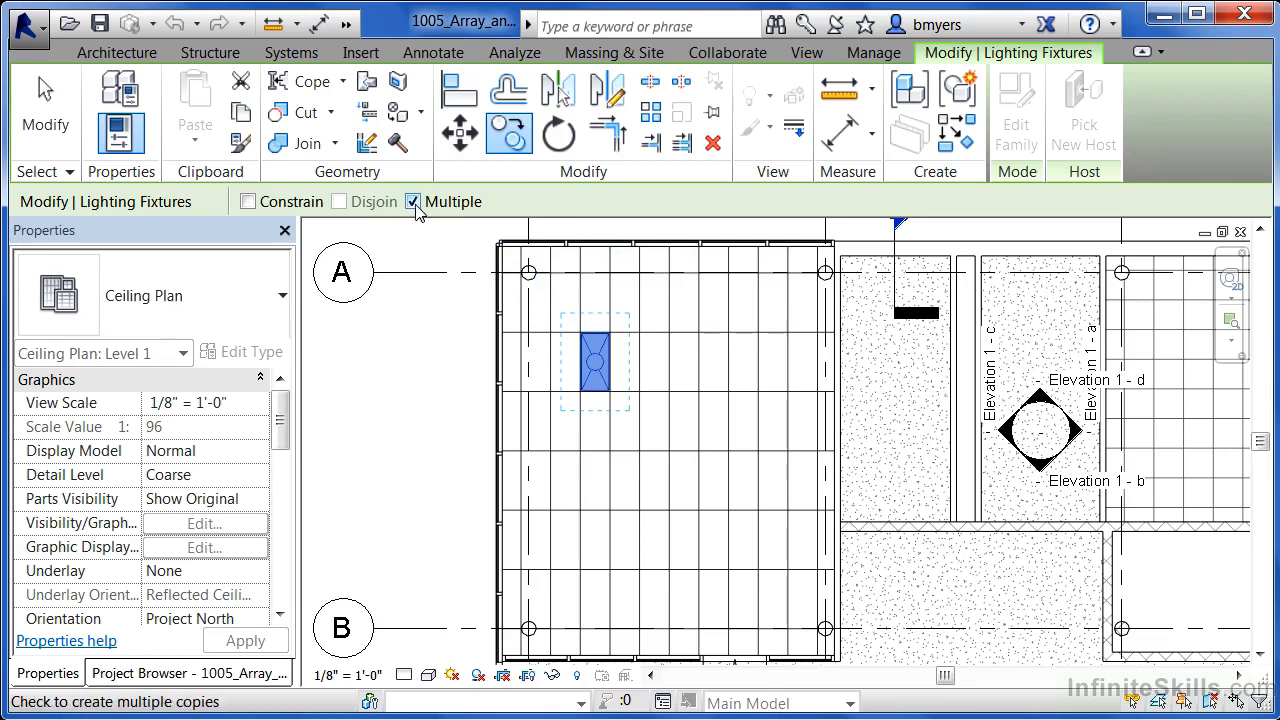
scroll(700, 340, "up", 3)
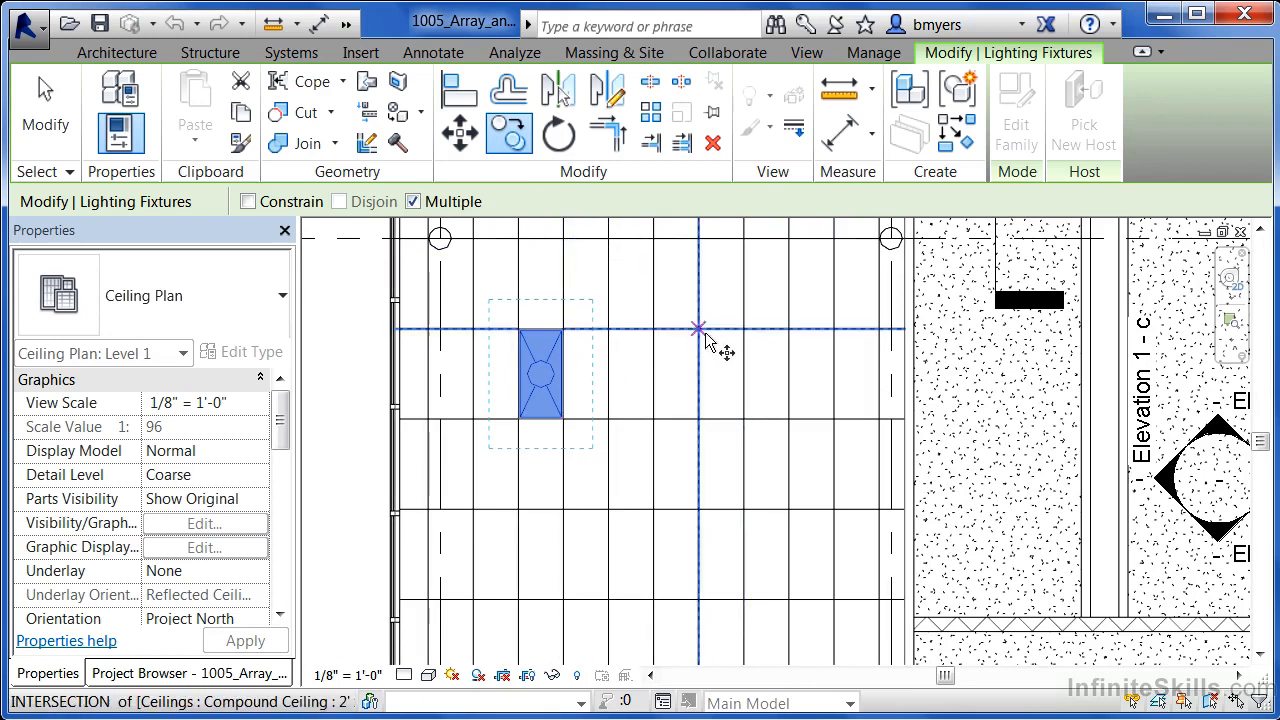
scroll(570, 338, "up", 5)
scroll(568, 338, "down", 4)
left_click(561, 330)
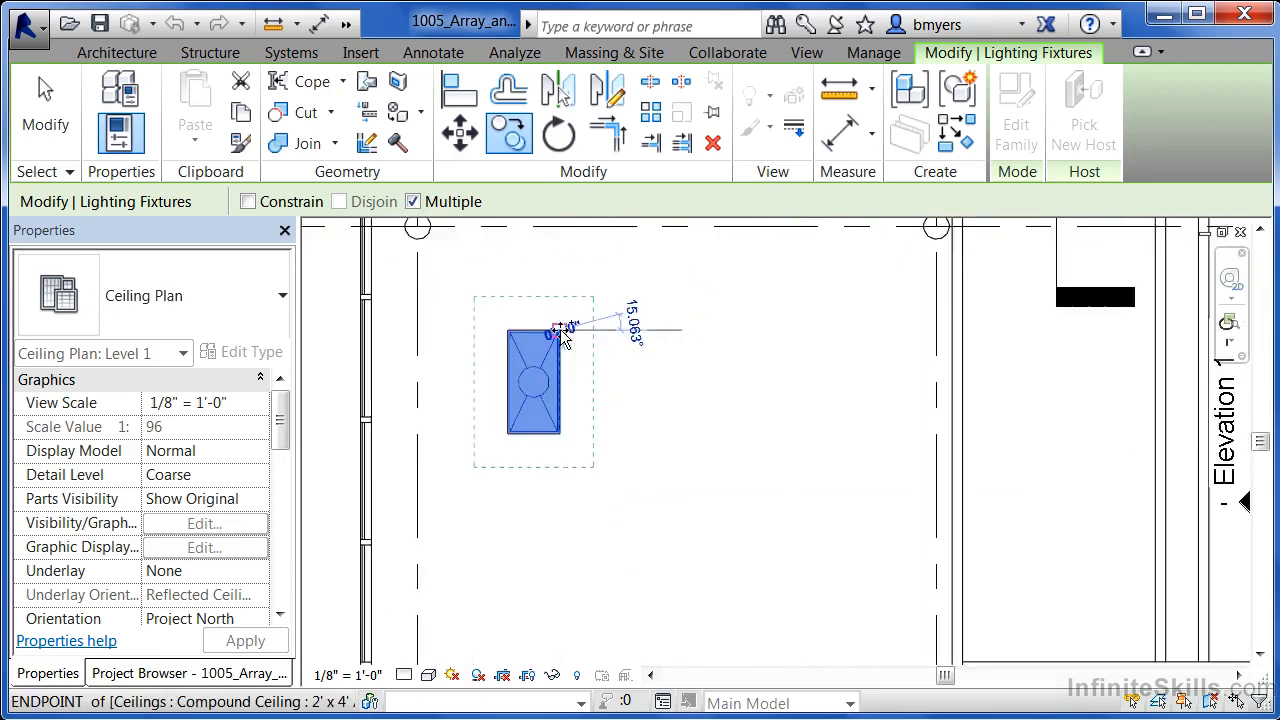
scroll(561, 333, "down", 2)
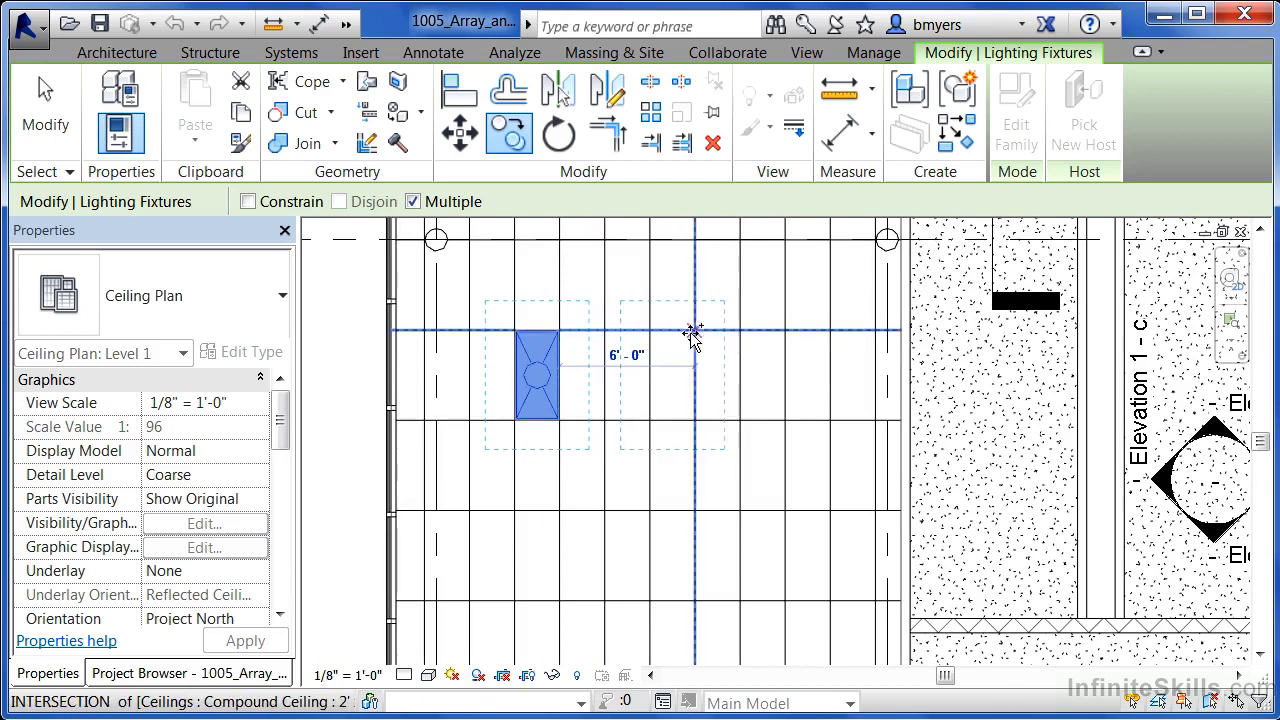
left_click(692, 330)
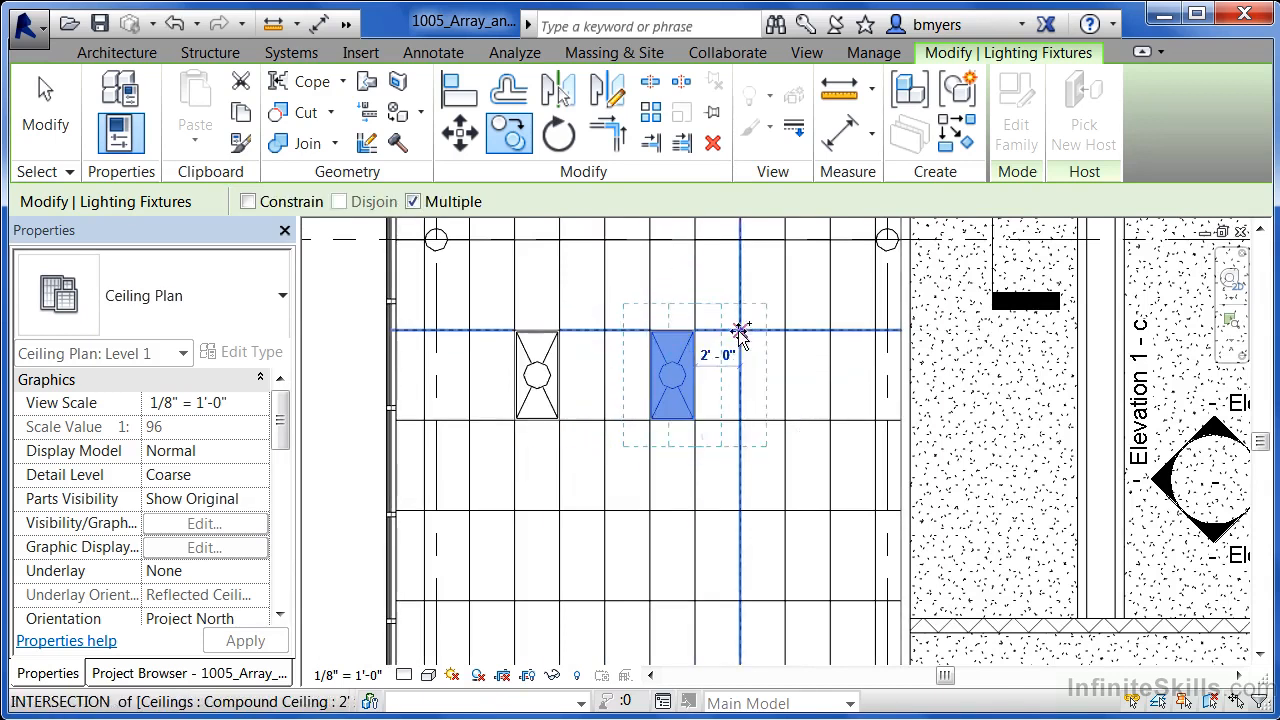
left_click(834, 329)
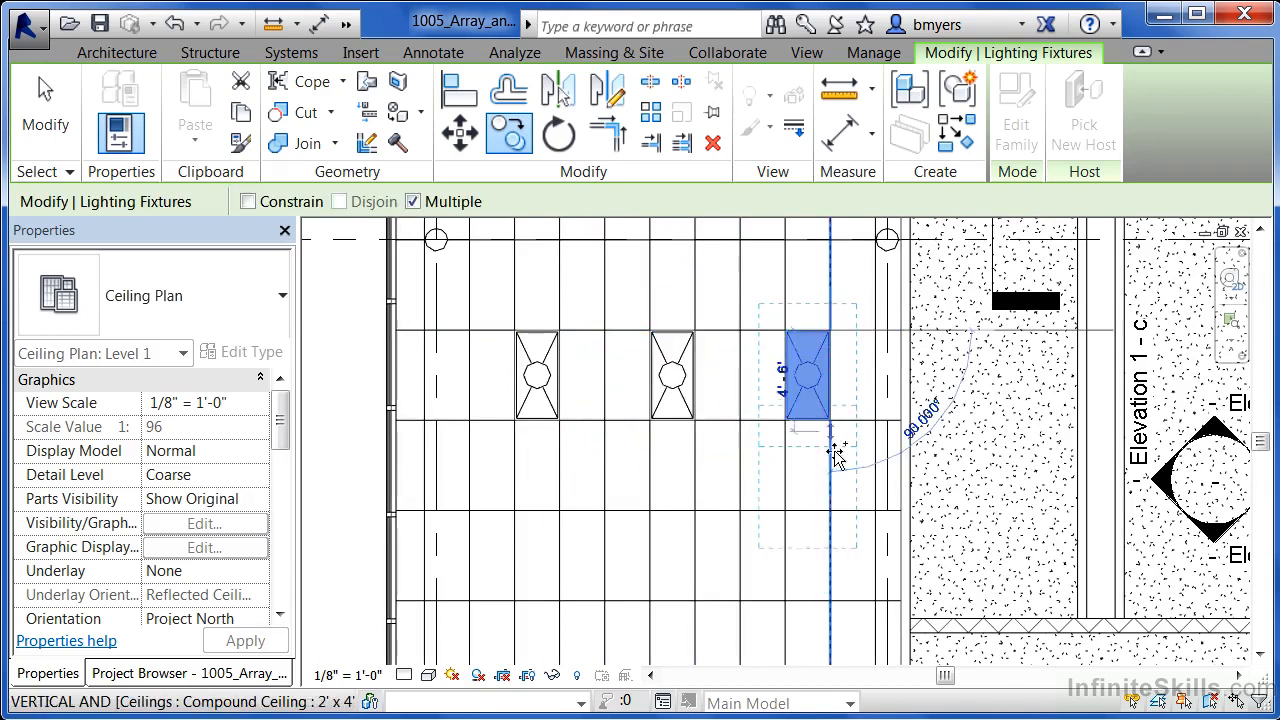
scroll(580, 258, "down", 2)
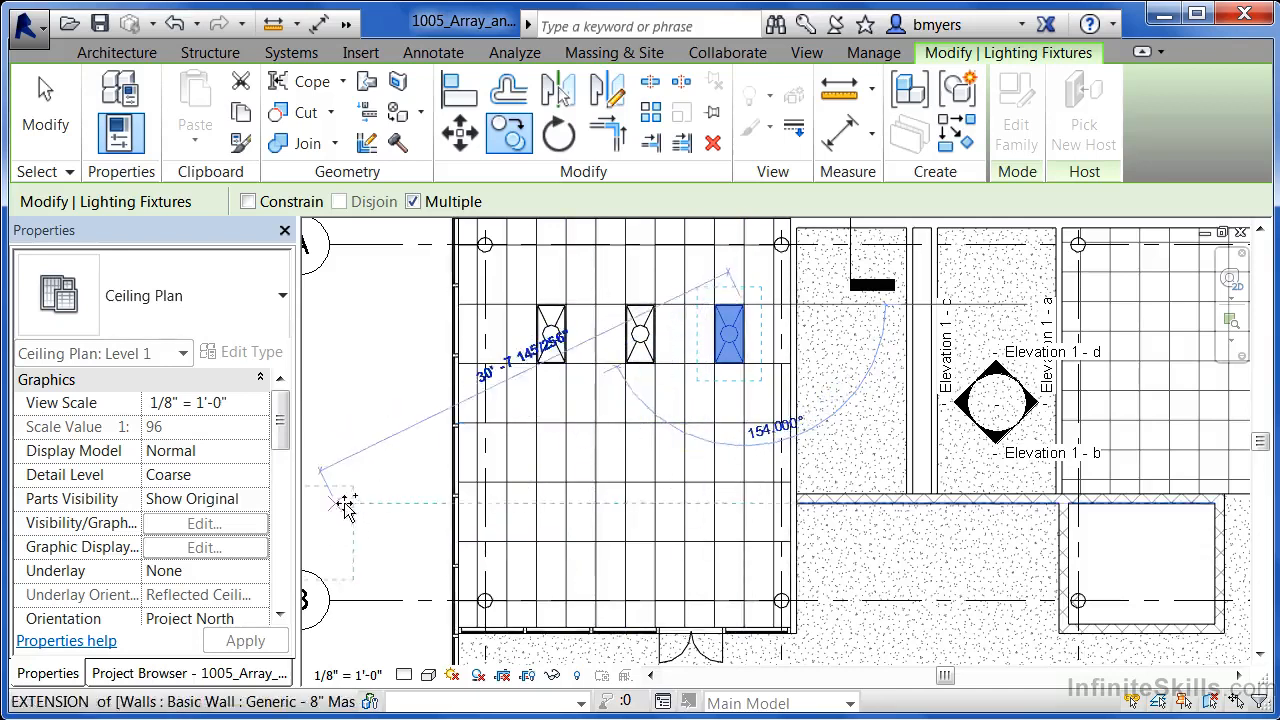
scroll(432, 320, "down", 2)
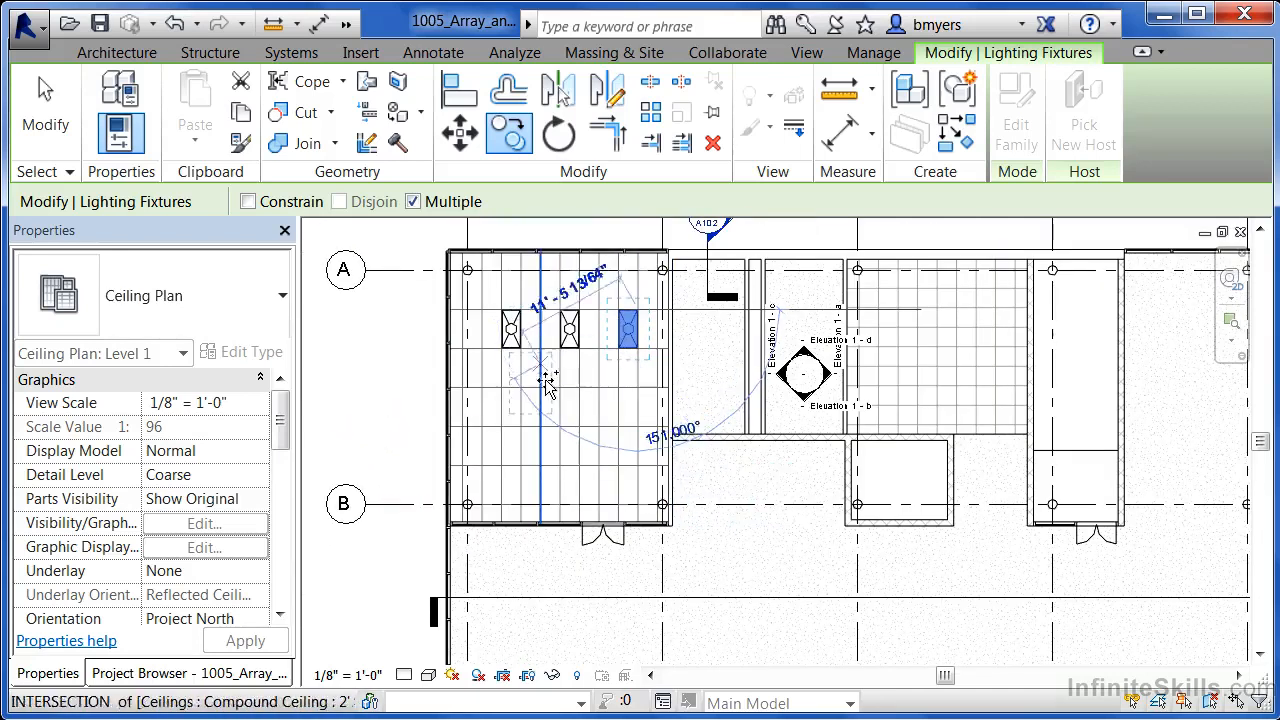
key("Escape")
key("Escape")
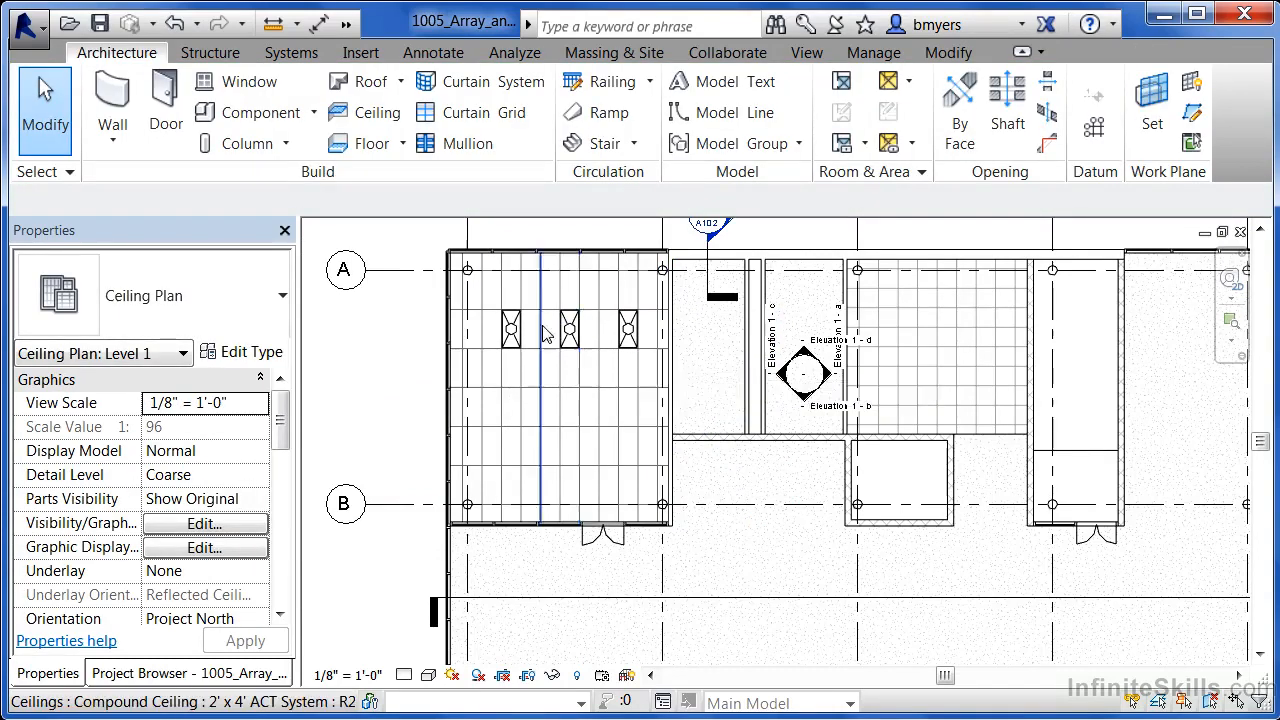
Create a linear array of the three troffer lights with Group and Associate, number 3, placing the 2nd row two ceiling tiles below the first.
scroll(520, 355, "up", 2)
mouse_move(520, 358)
middle_mouse_down()
mouse_move(600, 449)
mouse_move(588, 404)
middle_mouse_up()
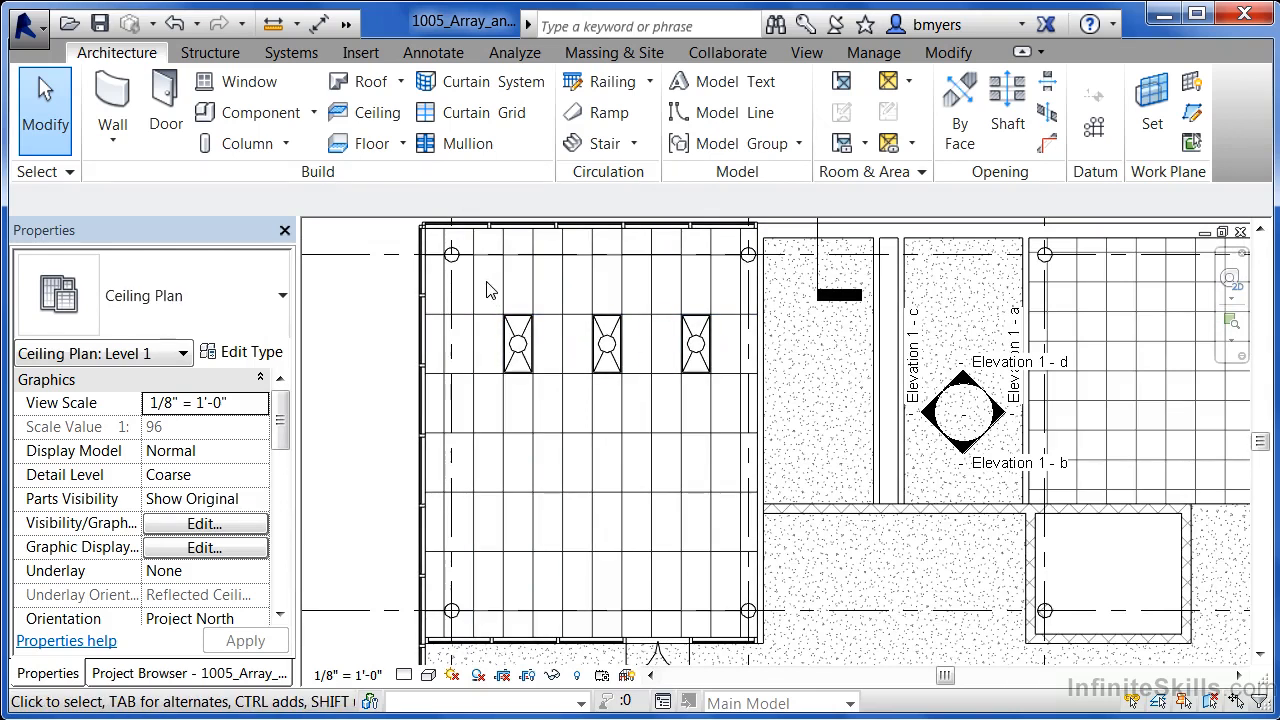
left_click_drag(486, 281, 737, 409)
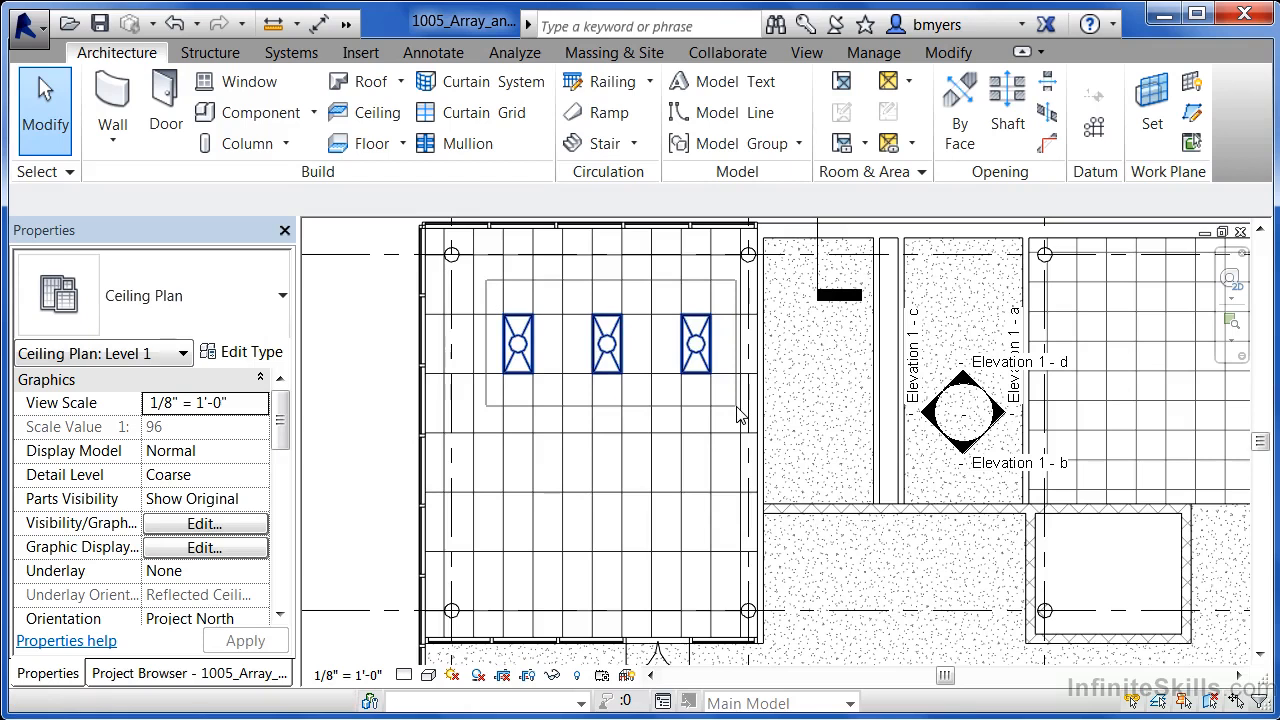
left_click_drag(737, 411, 737, 411)
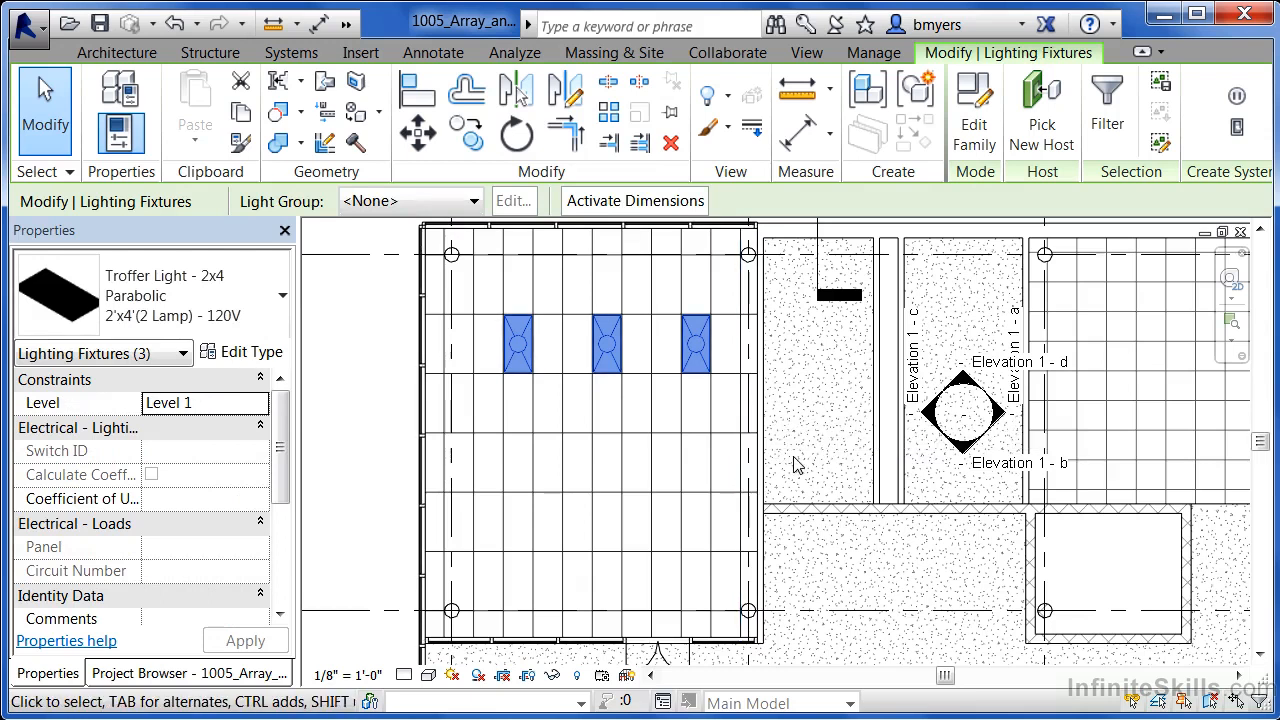
left_click(612, 113)
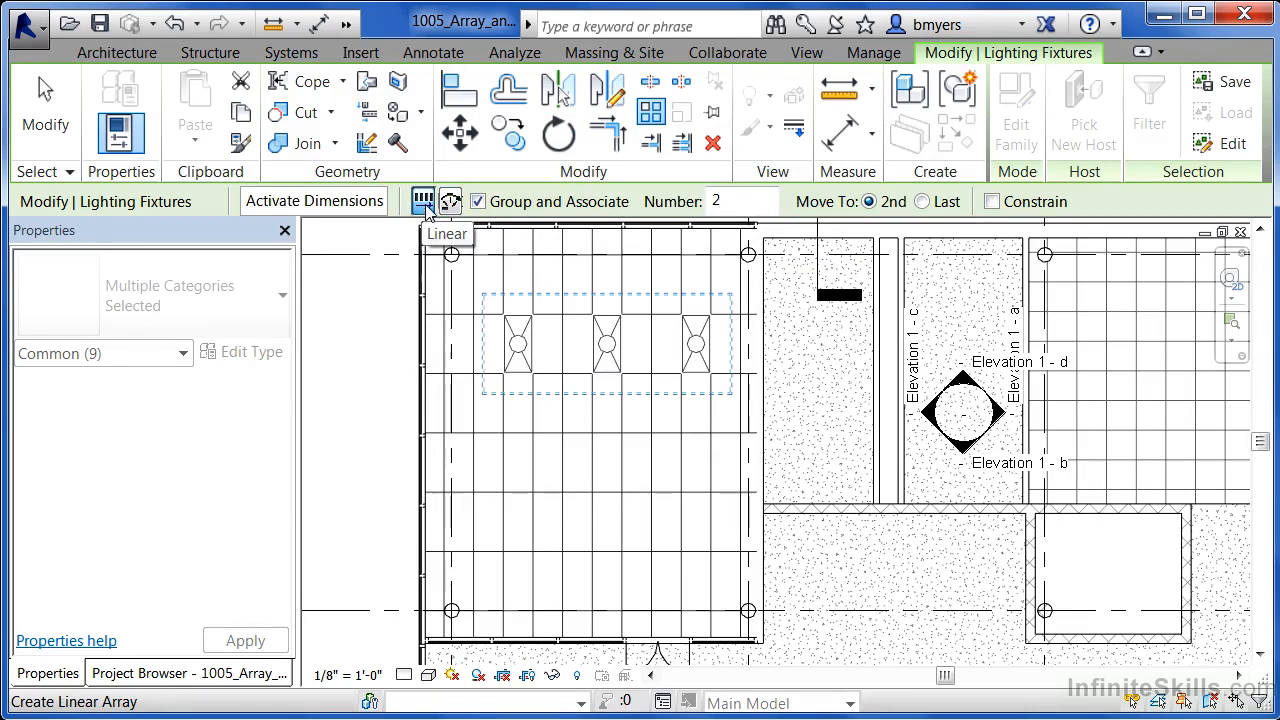
double_click(734, 198)
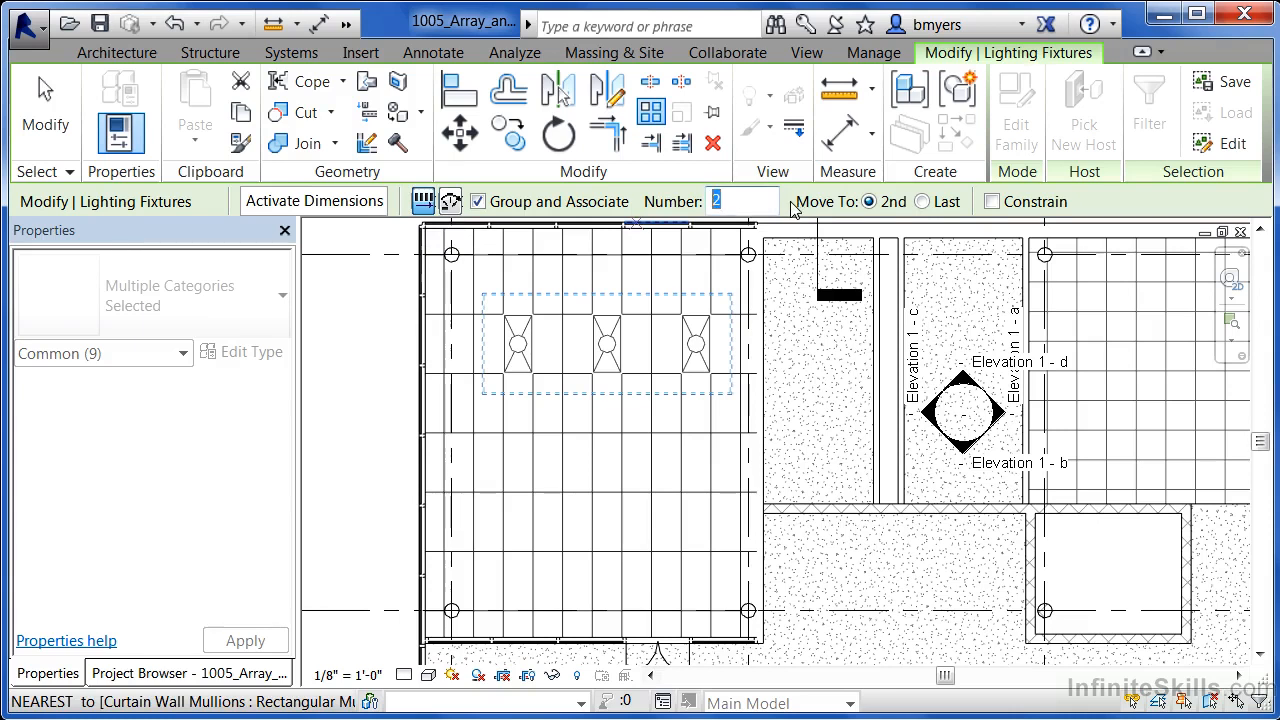
type("3")
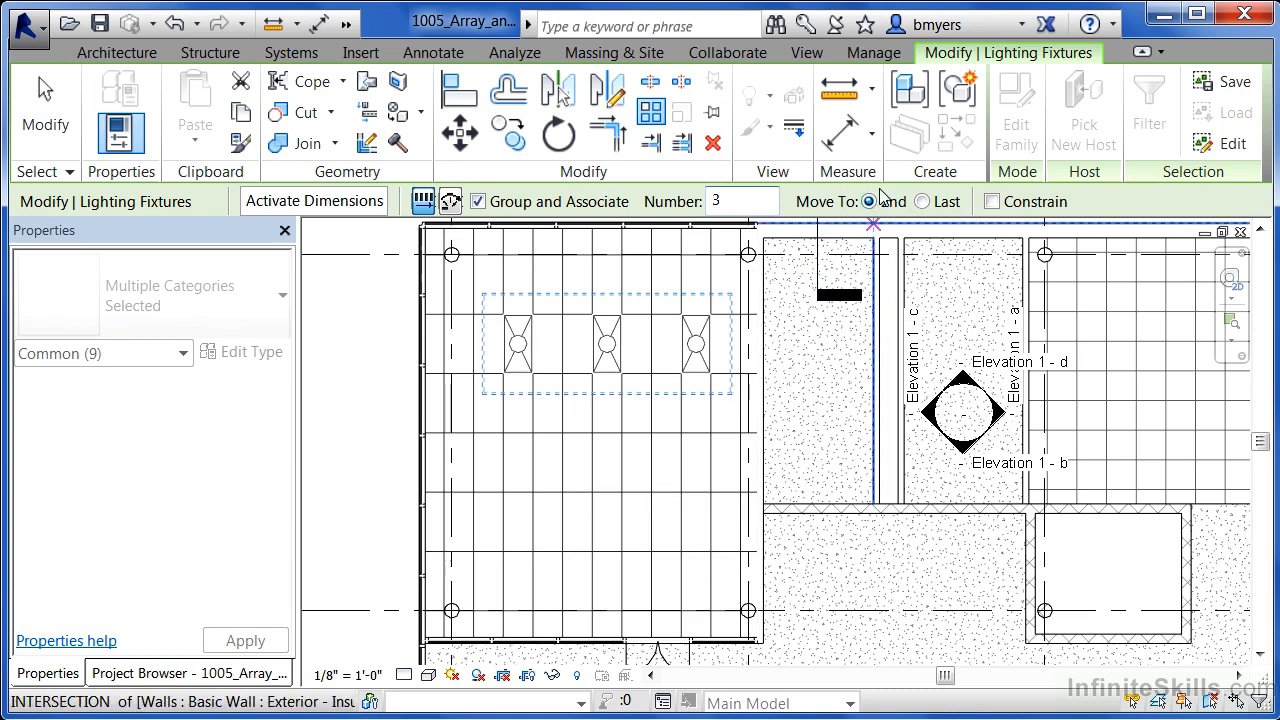
left_click(533, 316)
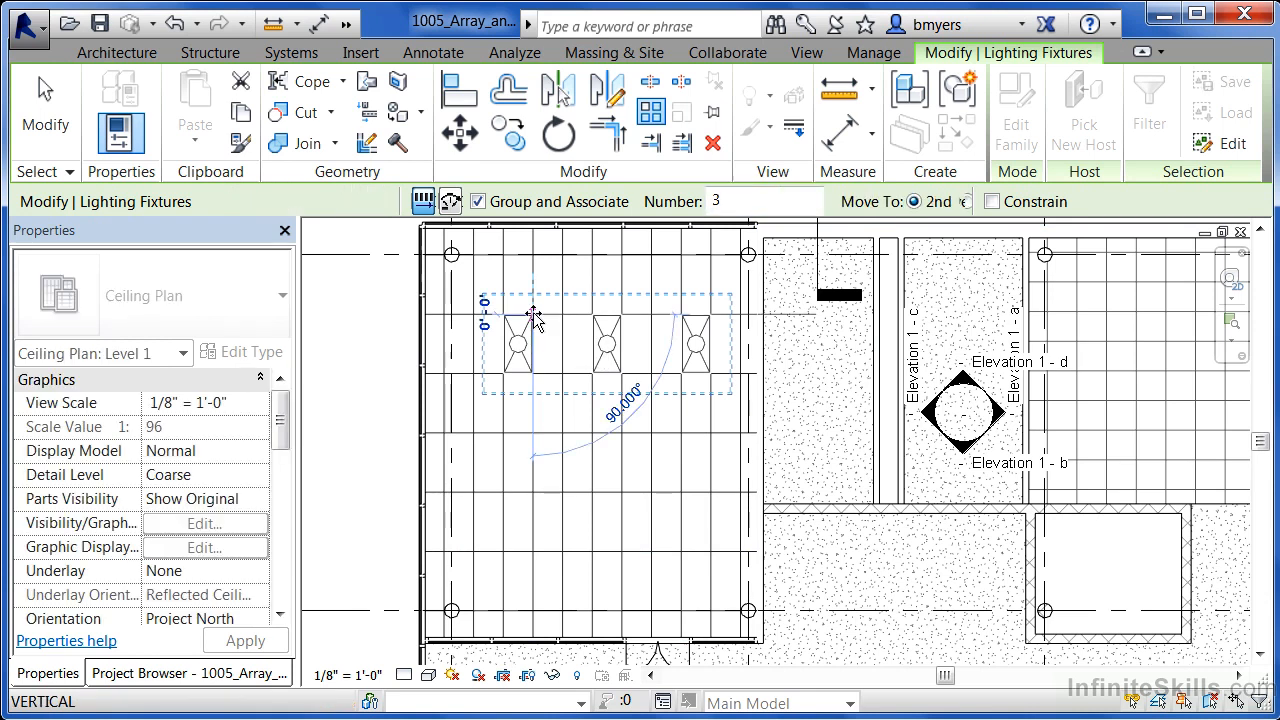
left_click(535, 440)
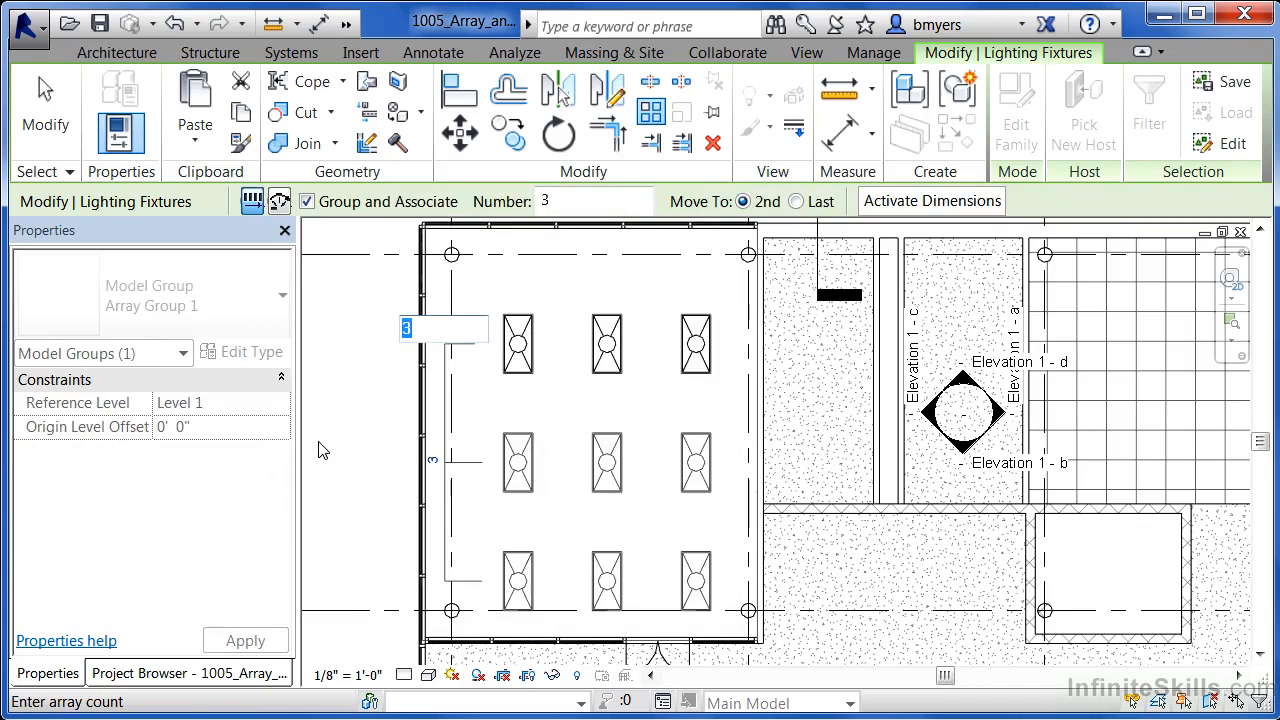
Set the light array's count to 2 and return it to 3.
type("2")
key("Return")
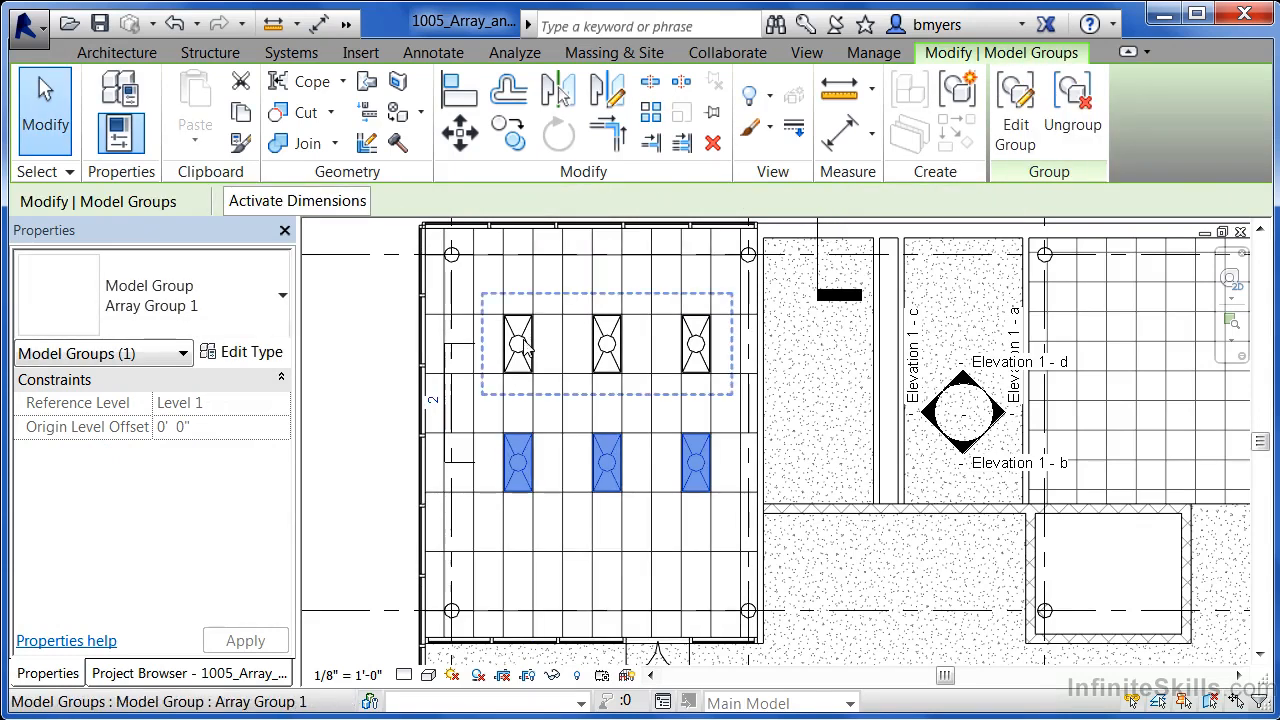
left_click(433, 404)
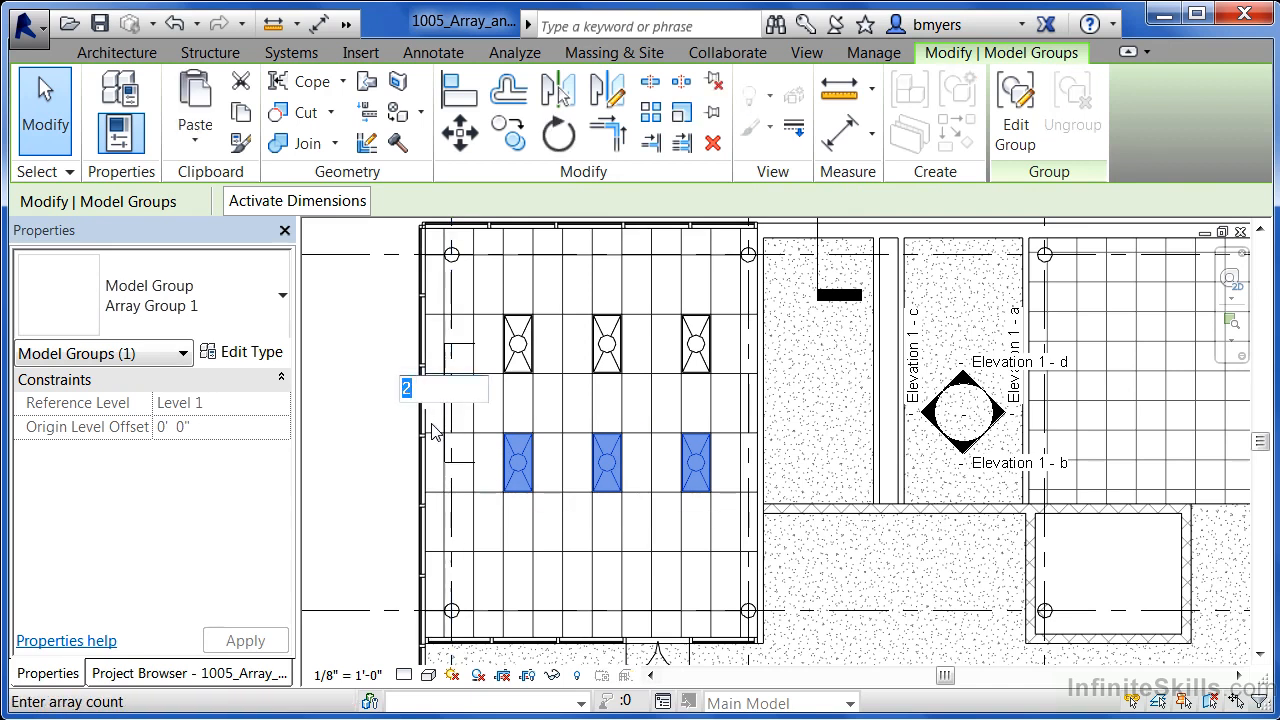
type("3")
key("Return")
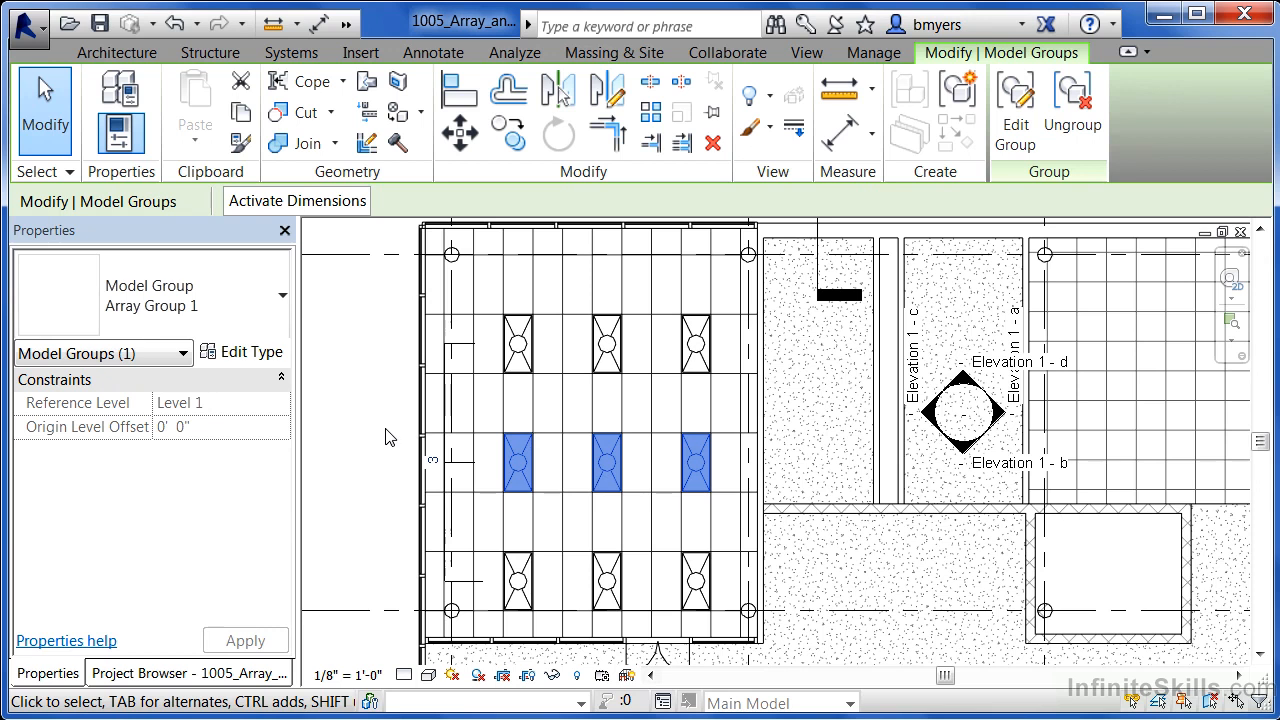
key("Escape")
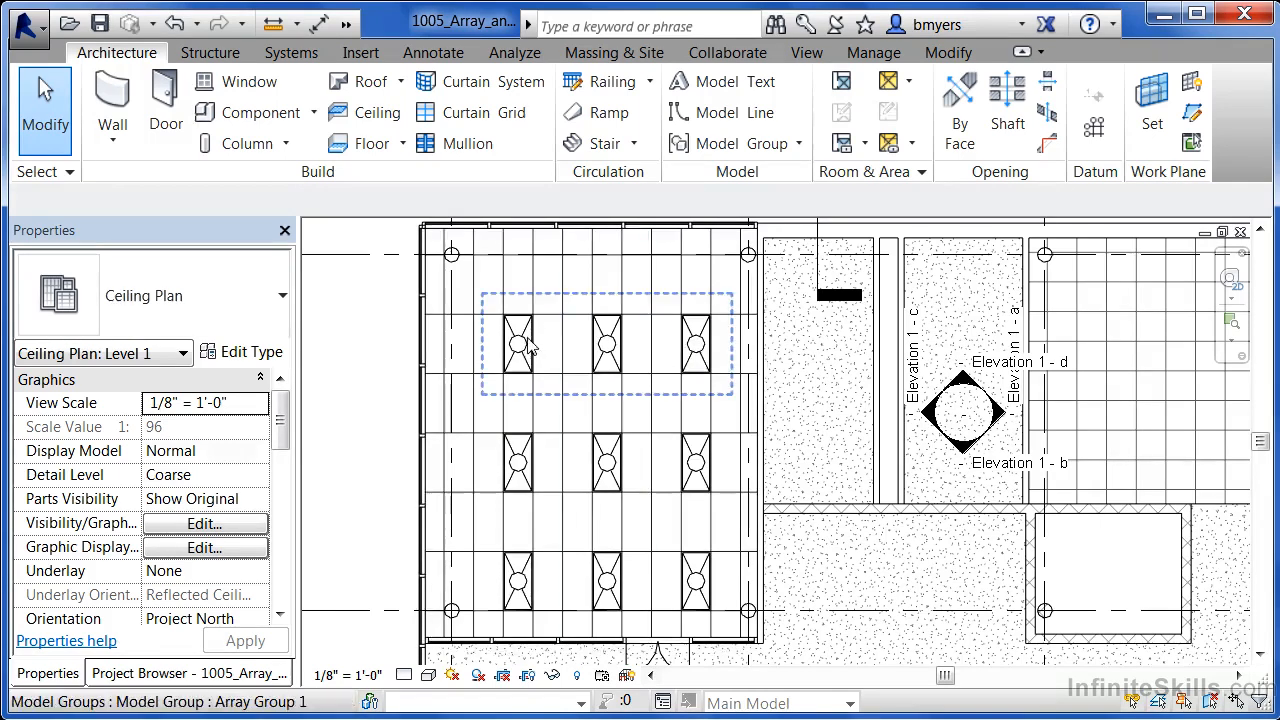
Examine the properties of the individual troffer light at the first row's left end within its array group.
key("Tab")
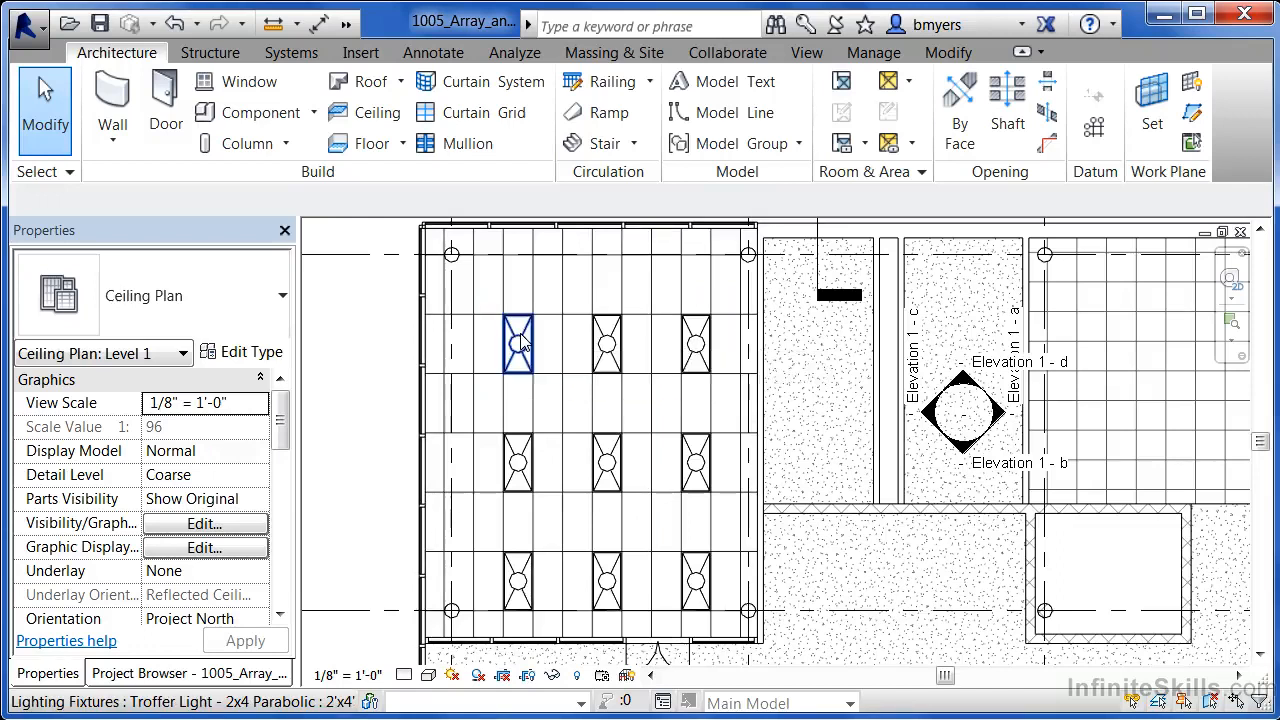
left_click(522, 343)
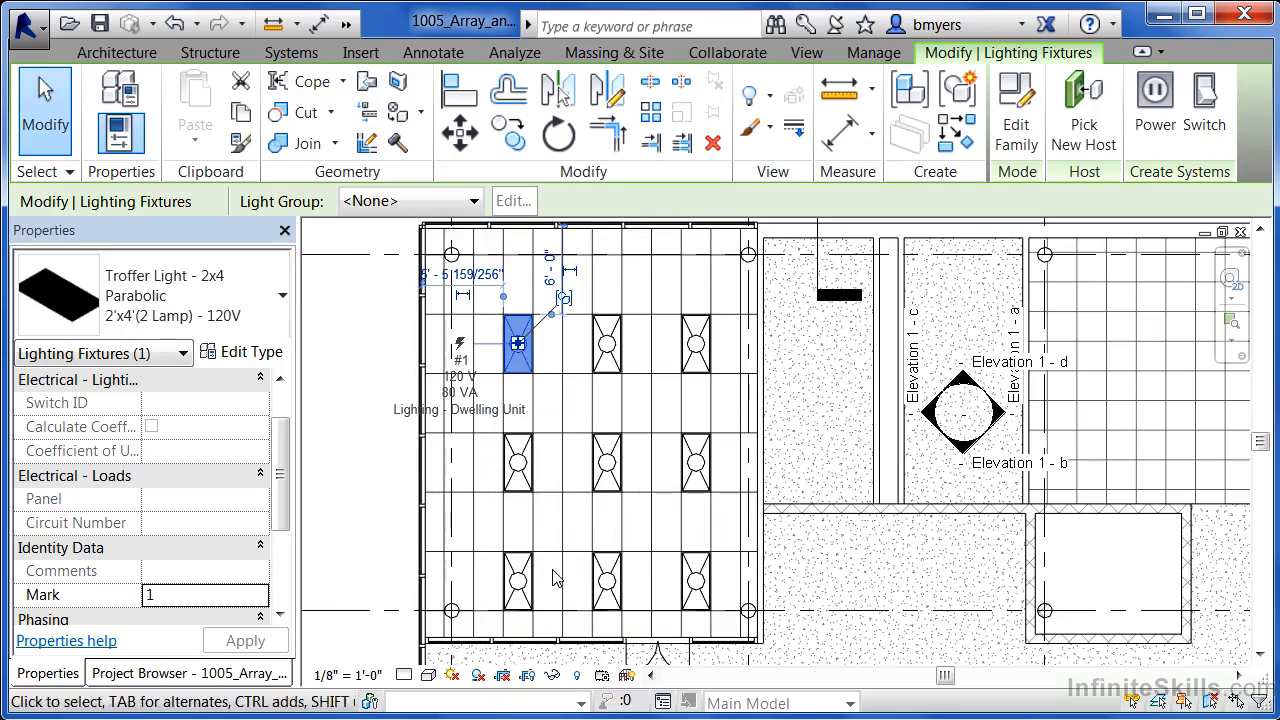
key("Escape")
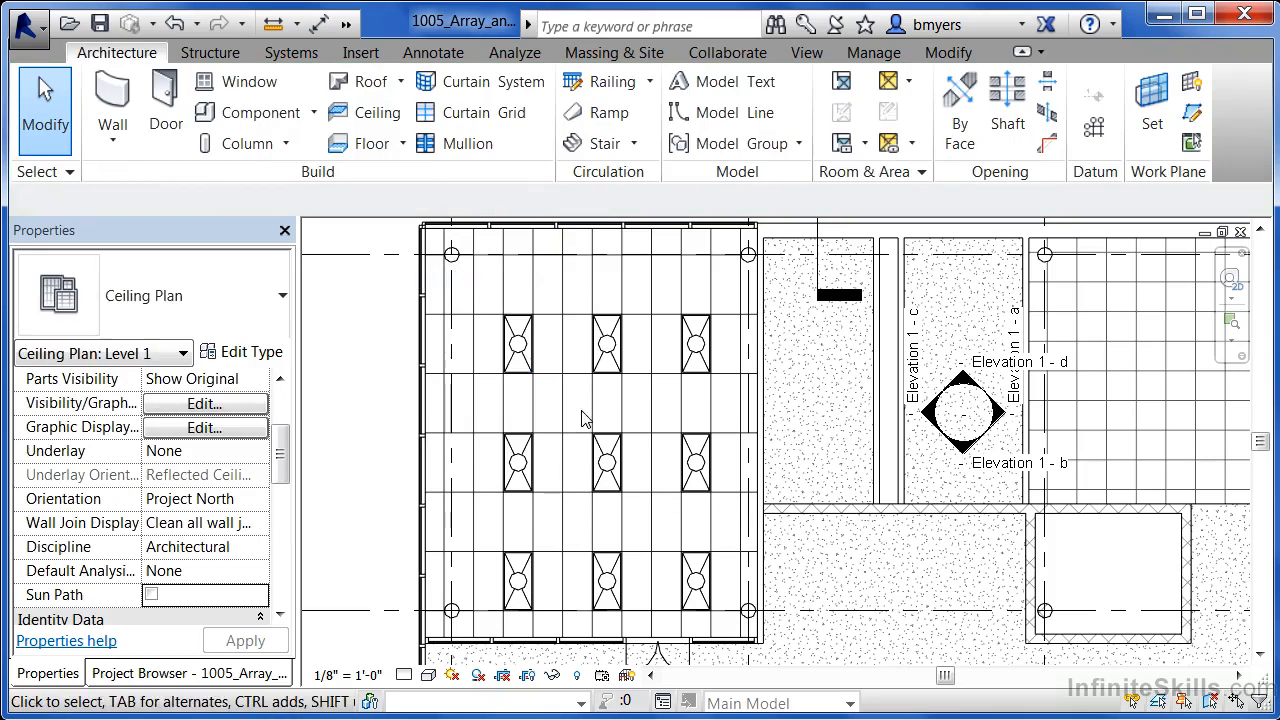
Ungroup all three array groups of troffer lights into individual fixtures.
left_click(523, 362)
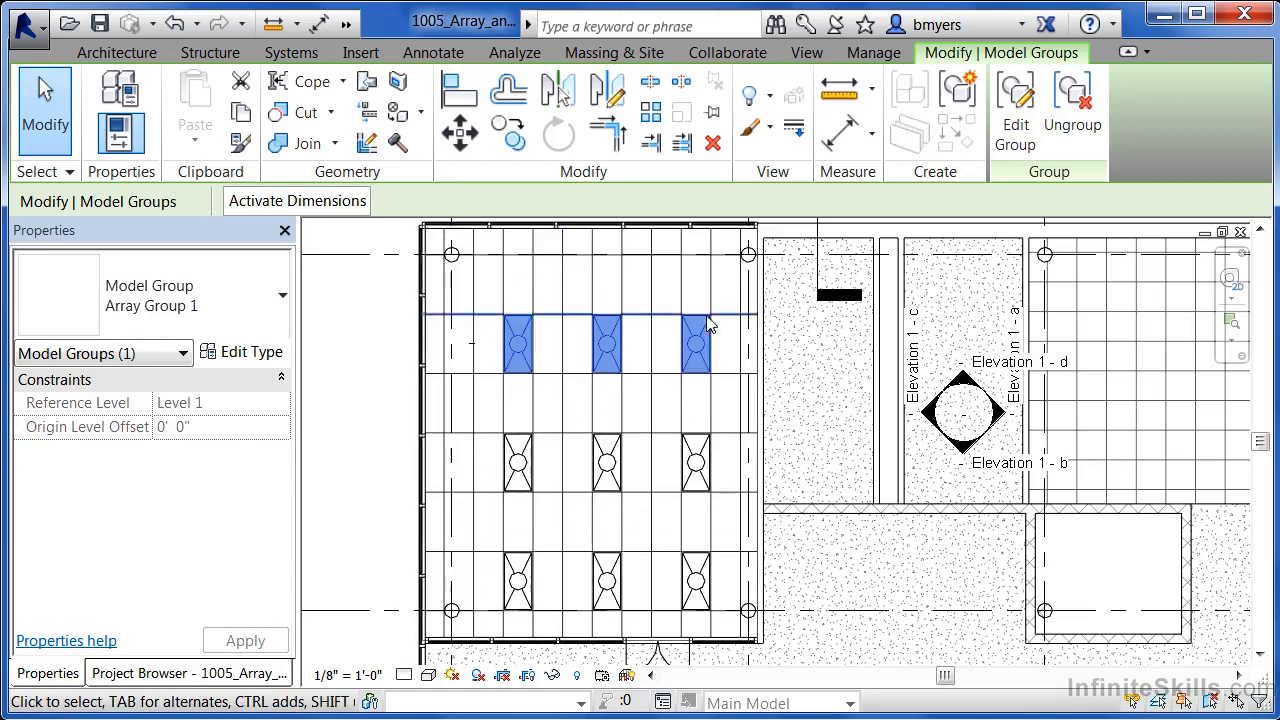
left_click(520, 465, "ctrl")
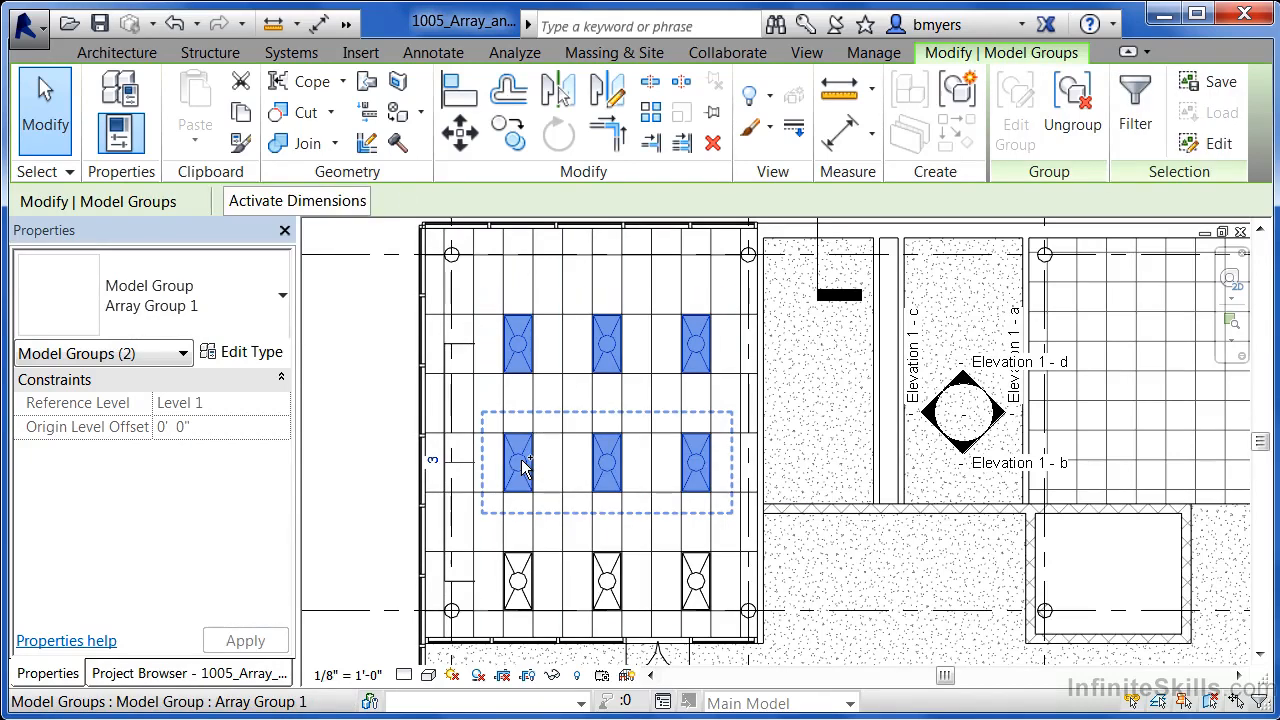
left_click(518, 578, "ctrl")
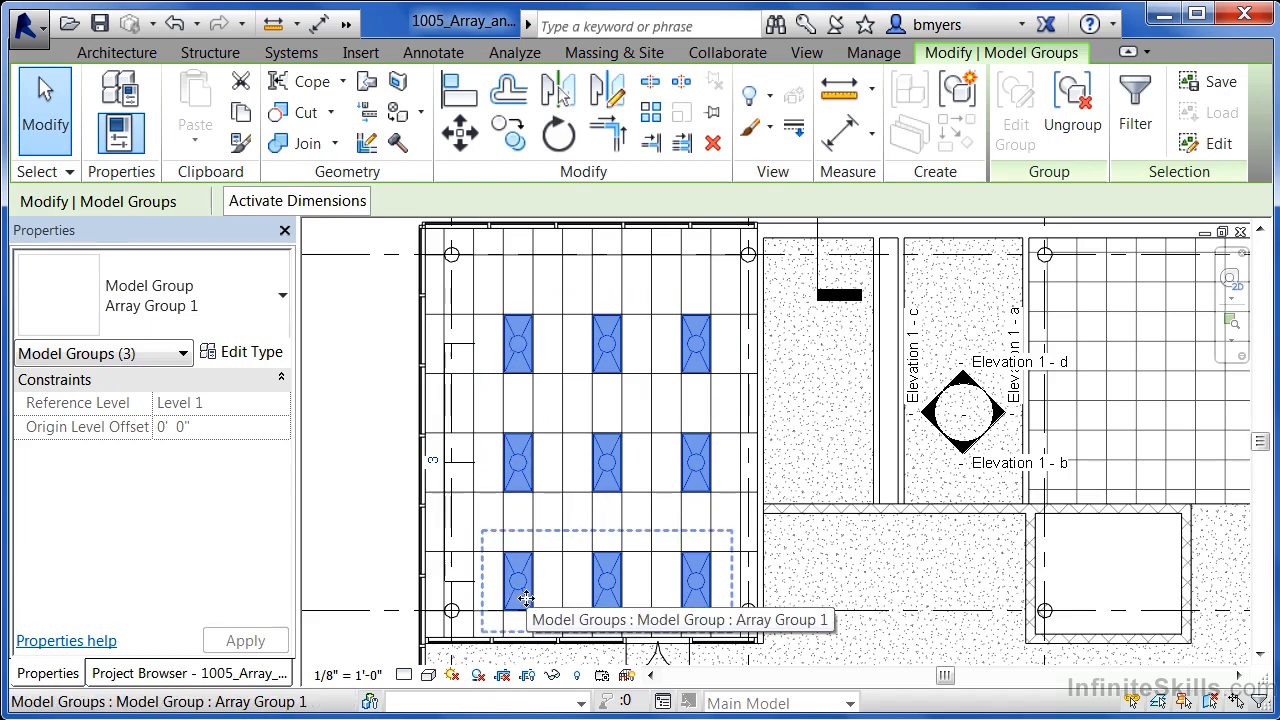
left_click(1072, 140)
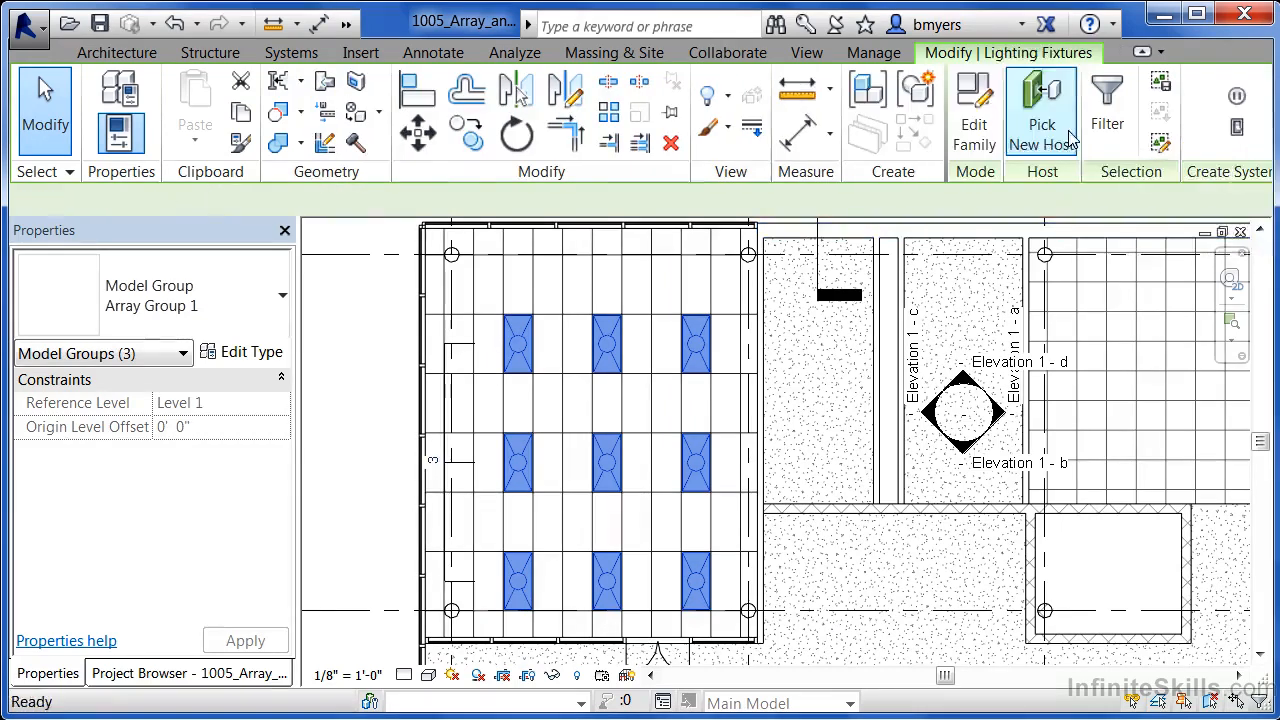